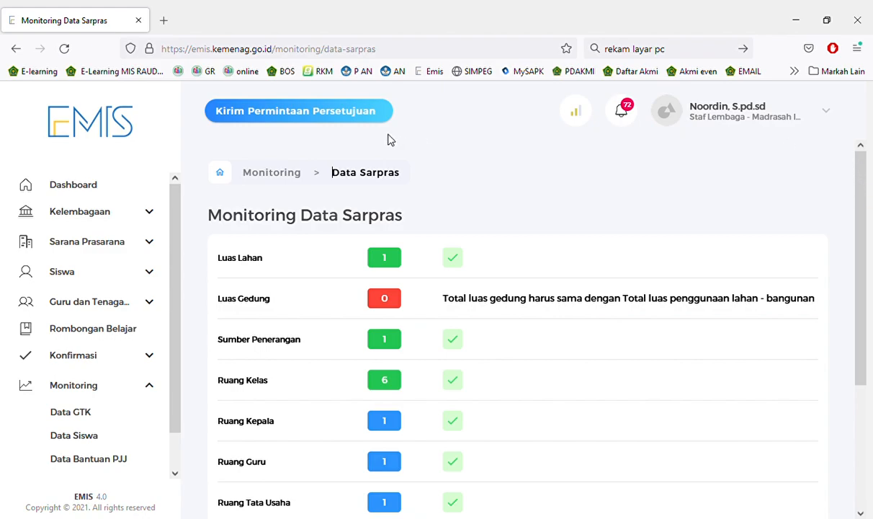
Review the Sarpras monitoring checklist, including the Luas Gedung row, and open the fixed-asset Lahan page
left_click_drag(857, 178, 869, 207)
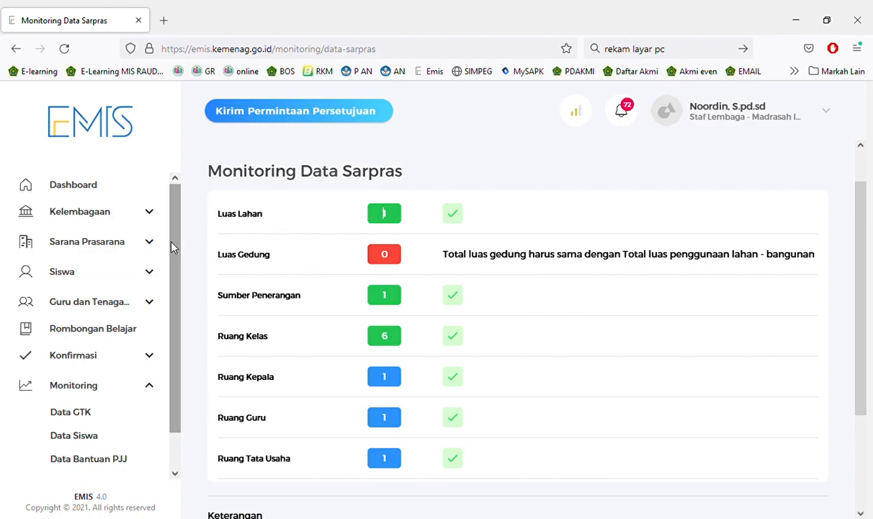
left_click(94, 246)
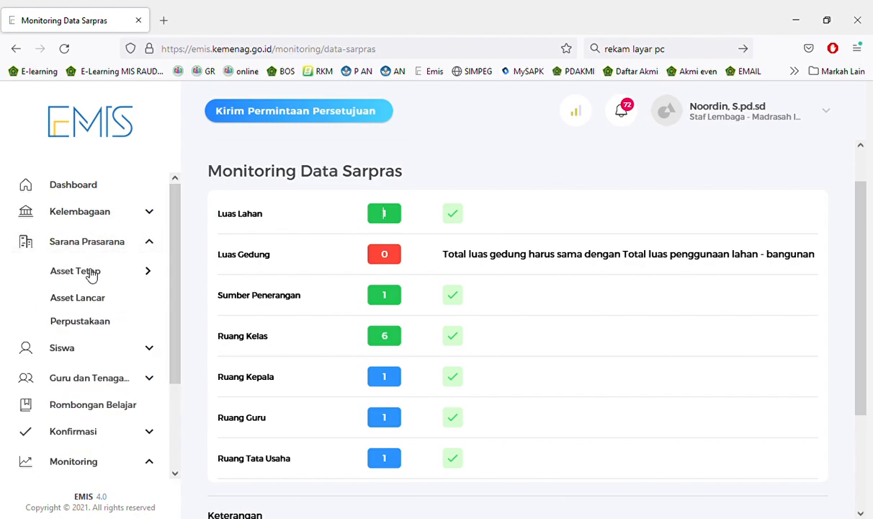
left_click(87, 273)
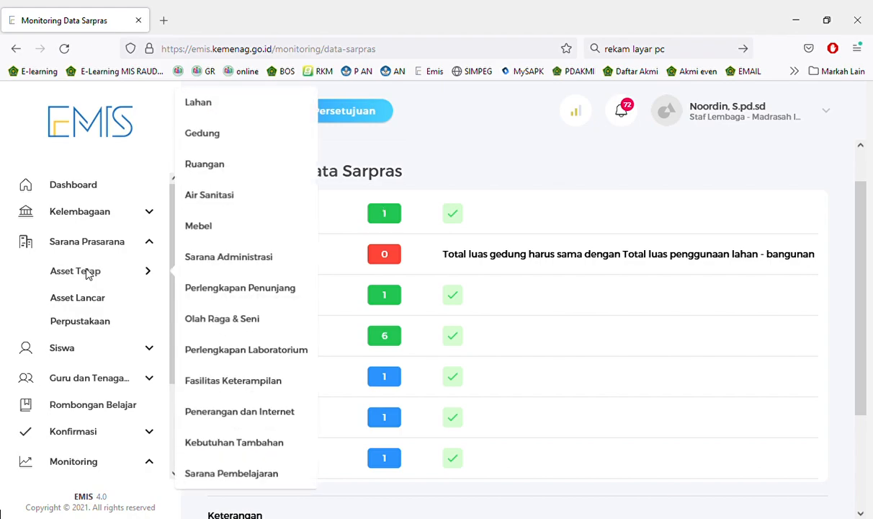
left_click(198, 108)
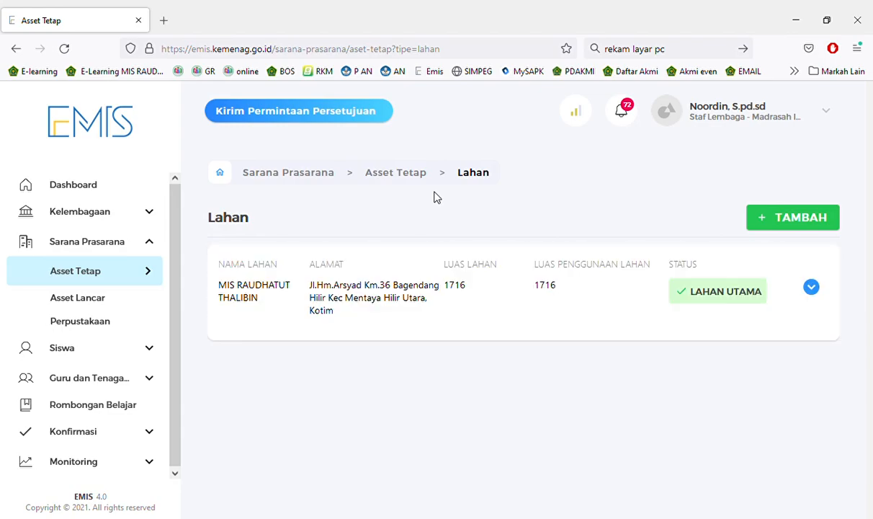
Expand the MIS RAUDHATUT THALIBIN land record and examine its ownership areas, usage areas and distance details
left_click(816, 290)
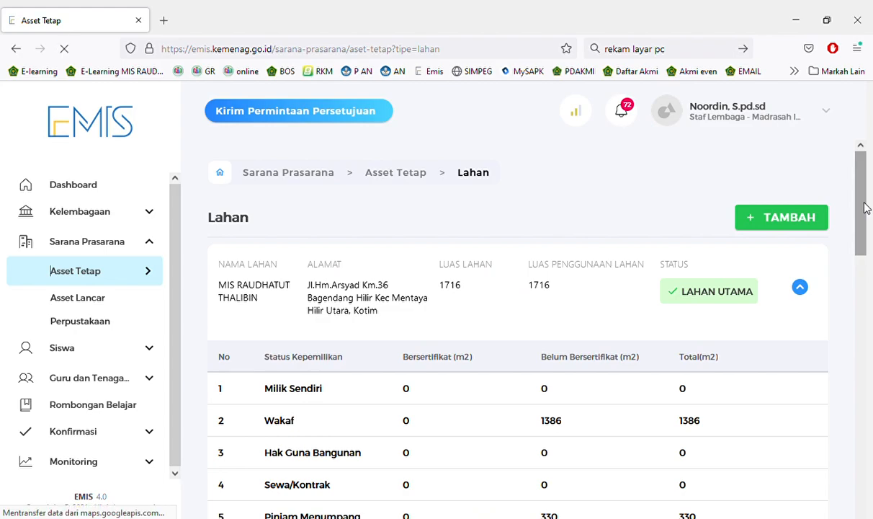
left_click_drag(867, 207, 849, 298)
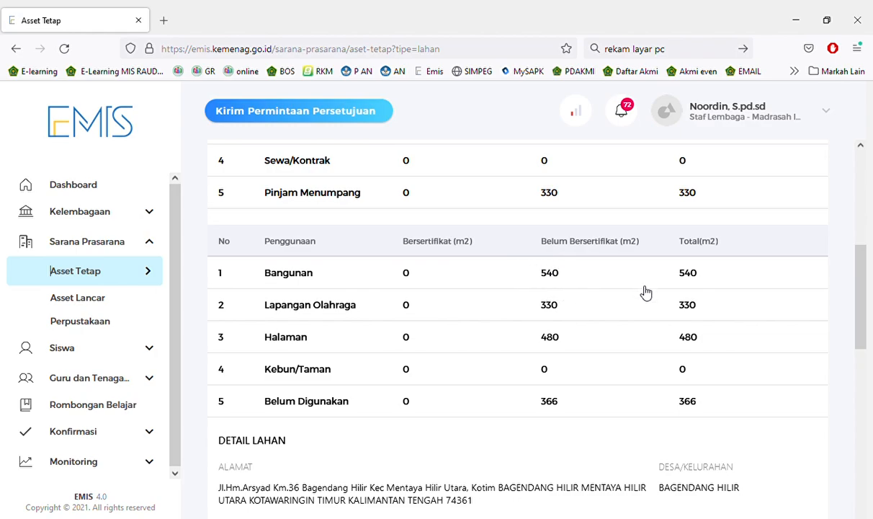
left_click_drag(868, 314, 866, 239)
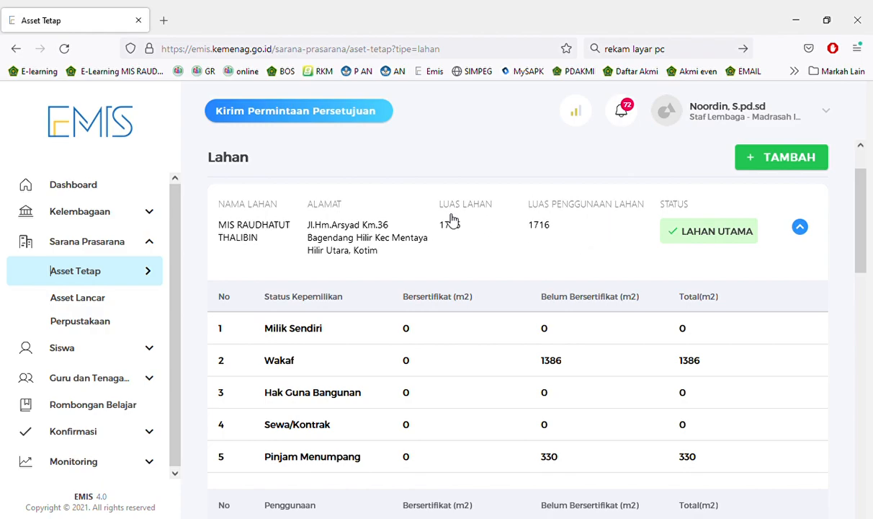
left_click_drag(860, 195, 869, 484)
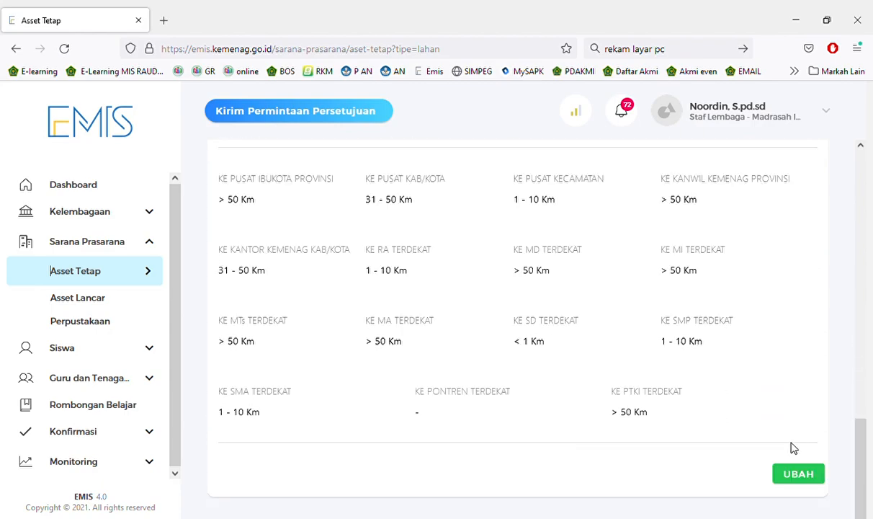
mouse_move(859, 444)
left_mouse_down()
mouse_move(864, 185)
mouse_move(861, 447)
left_mouse_up()
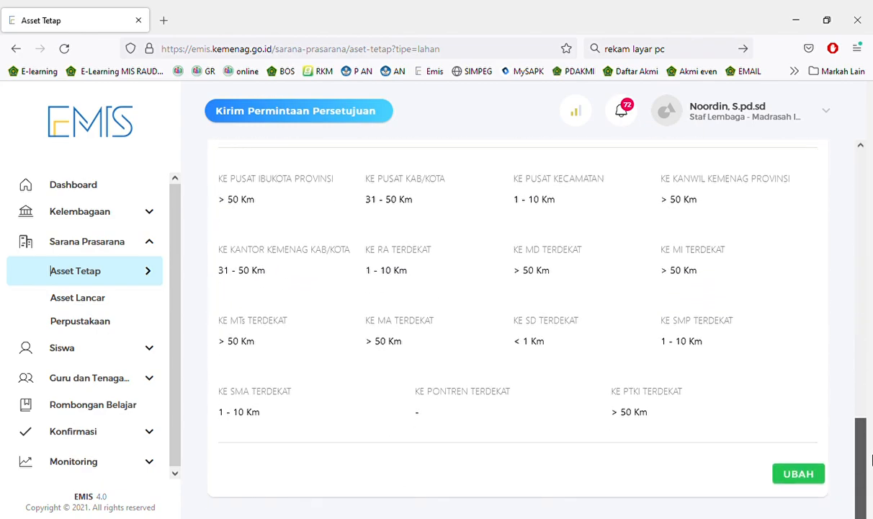
Open the land record for editing and review its address, ownership status and Penggunaan Lahan areas
left_click(798, 474)
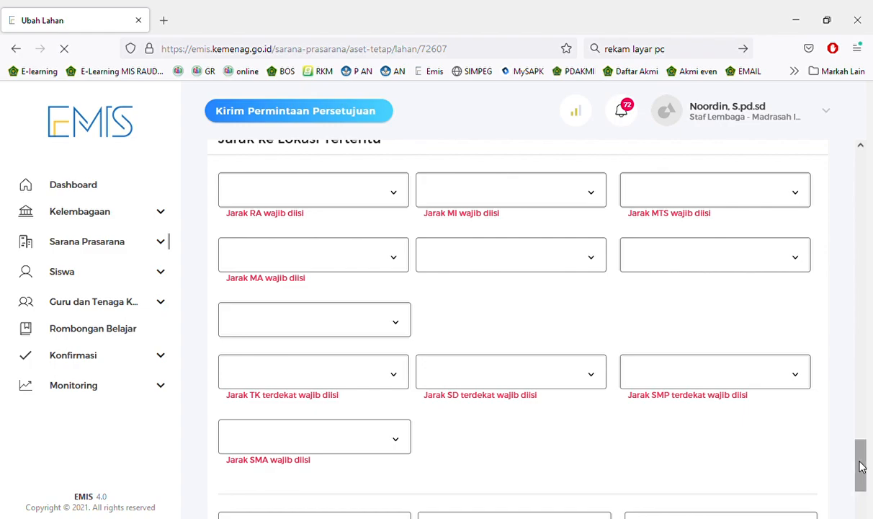
left_click_drag(862, 466, 868, 175)
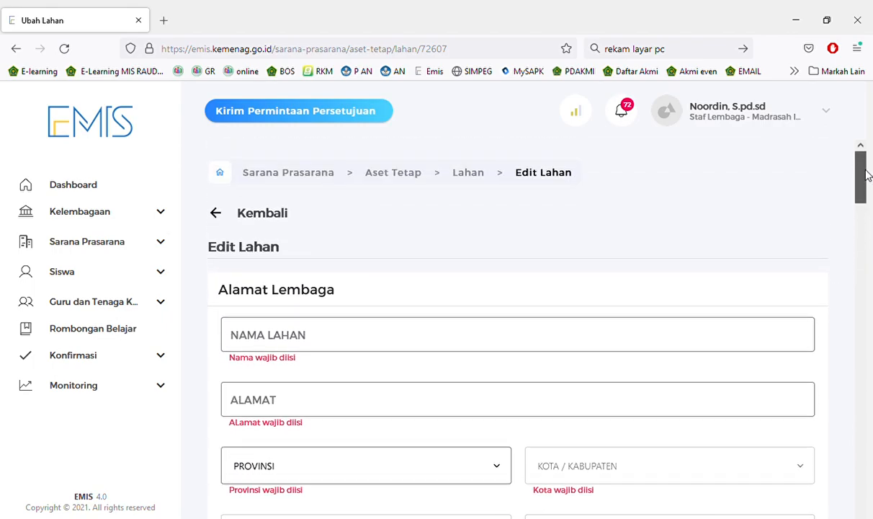
left_click_drag(863, 179, 870, 274)
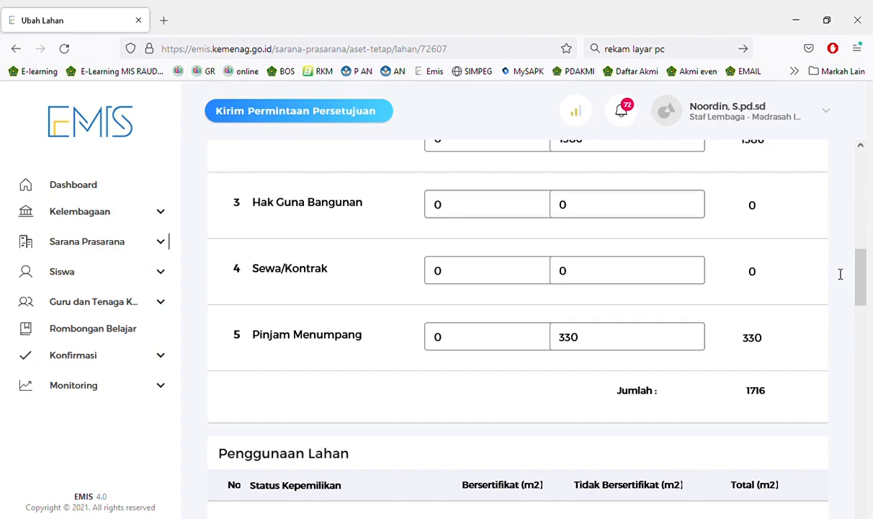
left_click_drag(863, 293, 639, 346)
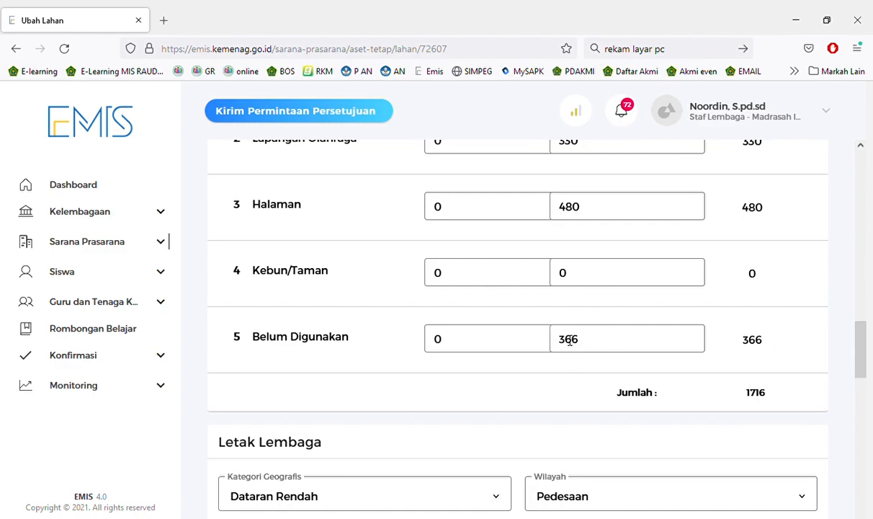
Re-enter 366 as the uncertified Belum Digunakan area in the land usage table
left_click(612, 350)
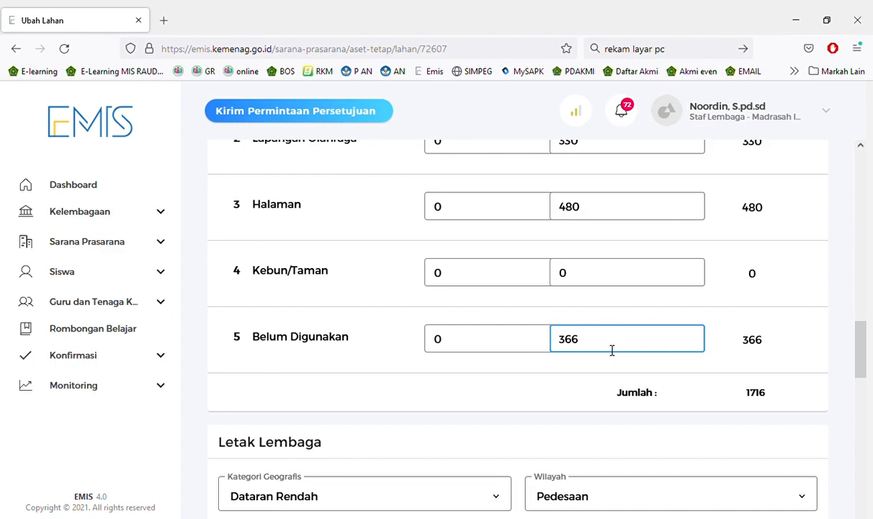
key("BackSpace")
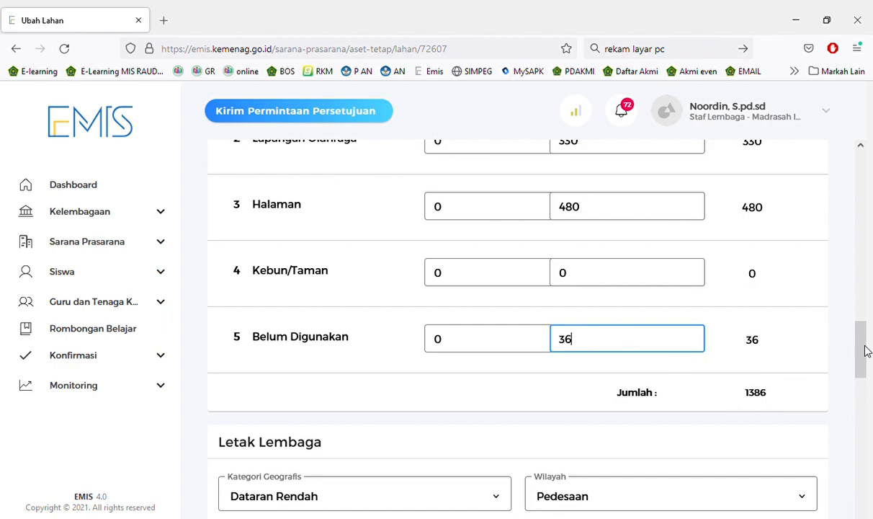
type("6")
left_click_drag(867, 351, 857, 140)
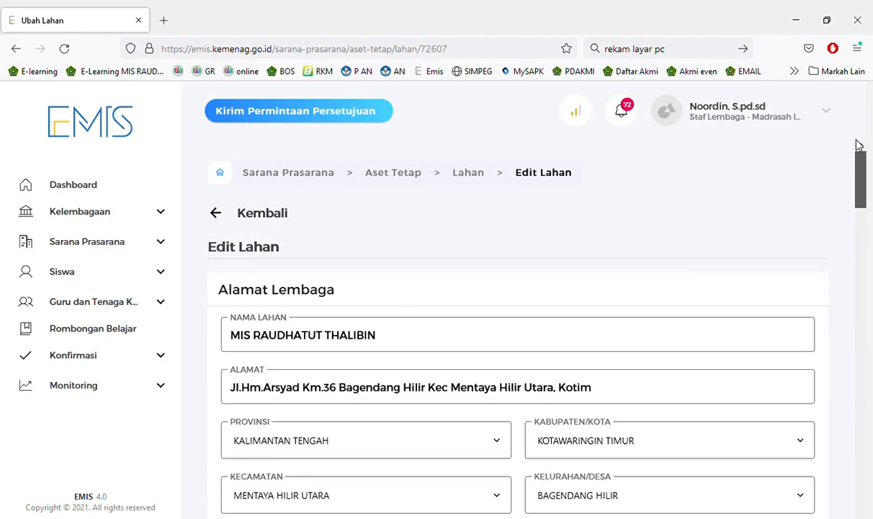
Go to the fixed-asset Gedung page and open the MI Raudhatut Thalibin building for editing, down to its dimensions
left_click(130, 247)
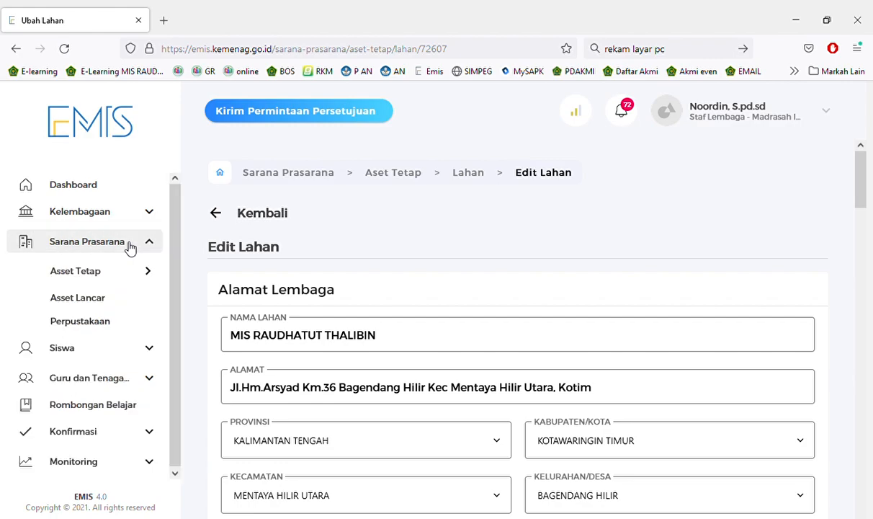
left_click(81, 273)
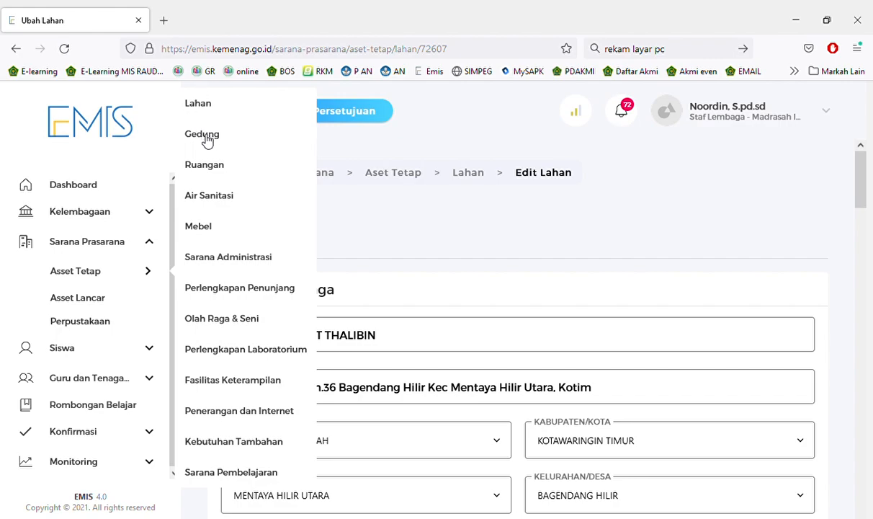
left_click(207, 141)
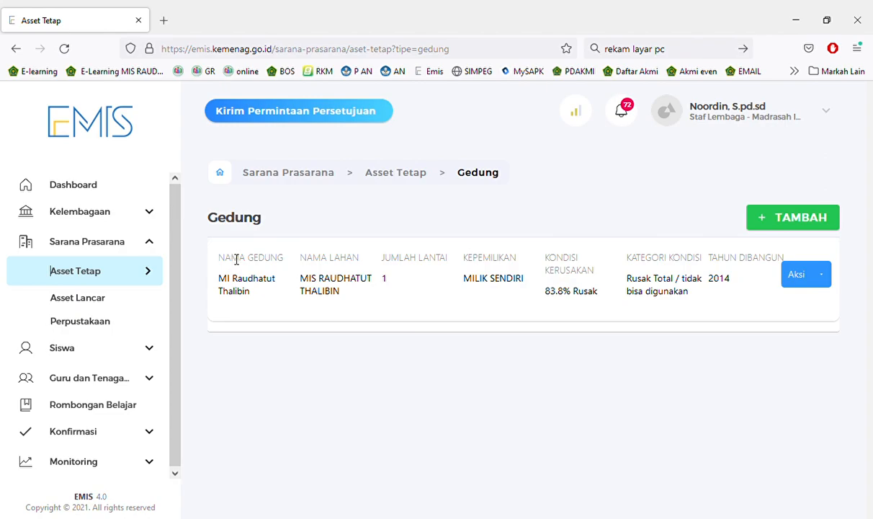
left_click(817, 281)
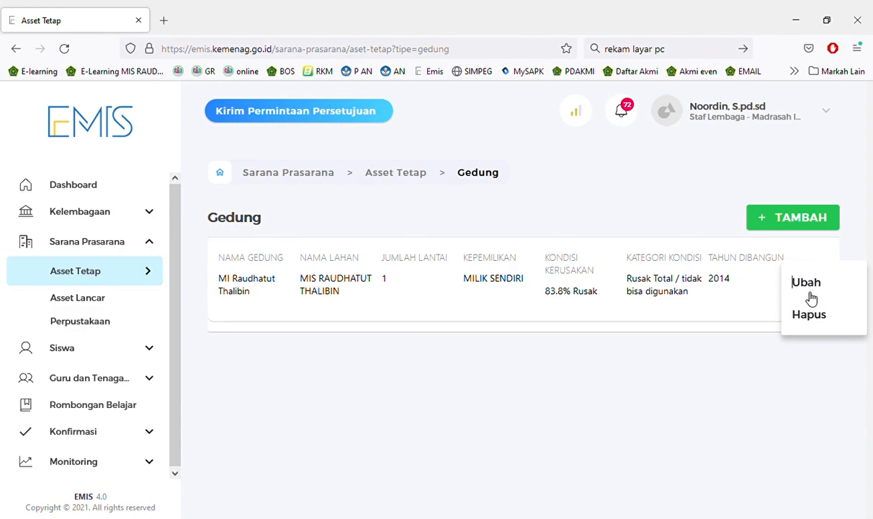
left_click(810, 284)
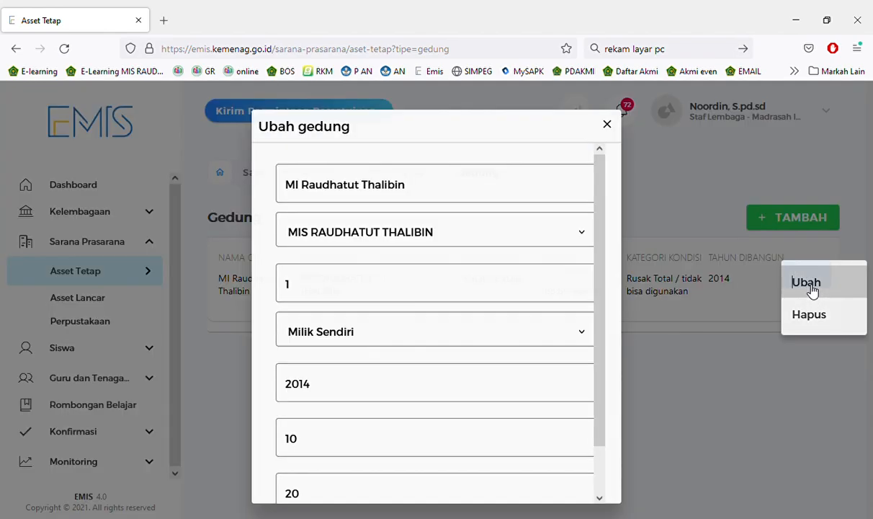
left_click_drag(596, 257, 604, 316)
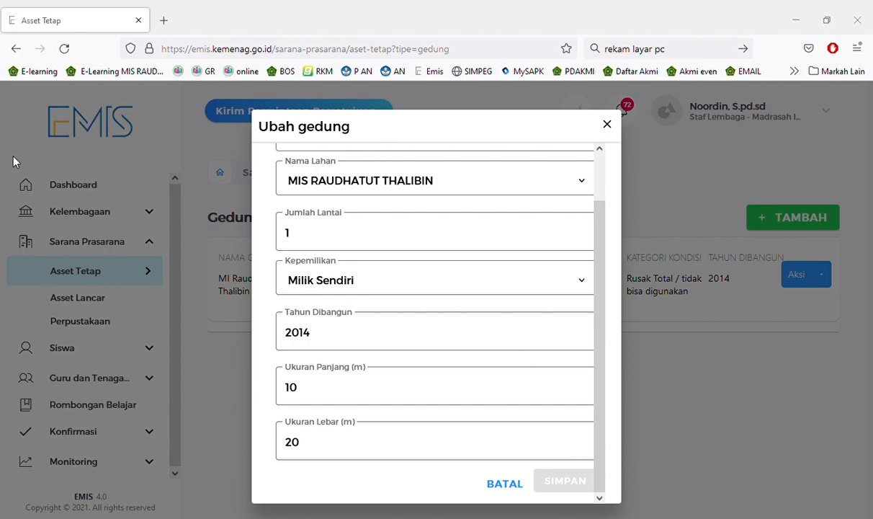
Set the building's length (Ukuran Panjang) to 44 m and width (Ukuran Lebar) to 39 m, and save the record
left_click(317, 396)
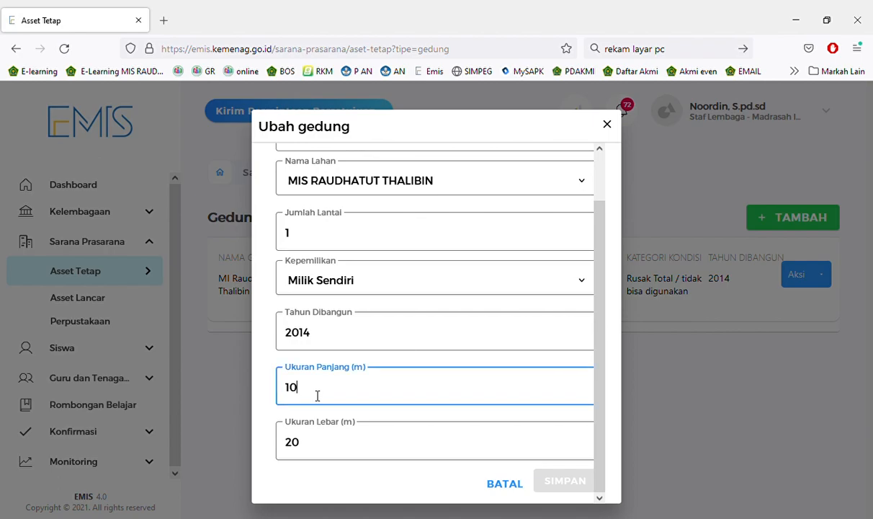
mouse_move(600, 288)
left_mouse_down()
mouse_move(603, 250)
mouse_move(610, 292)
left_mouse_up()
key("BackSpace")
key("BackSpace")
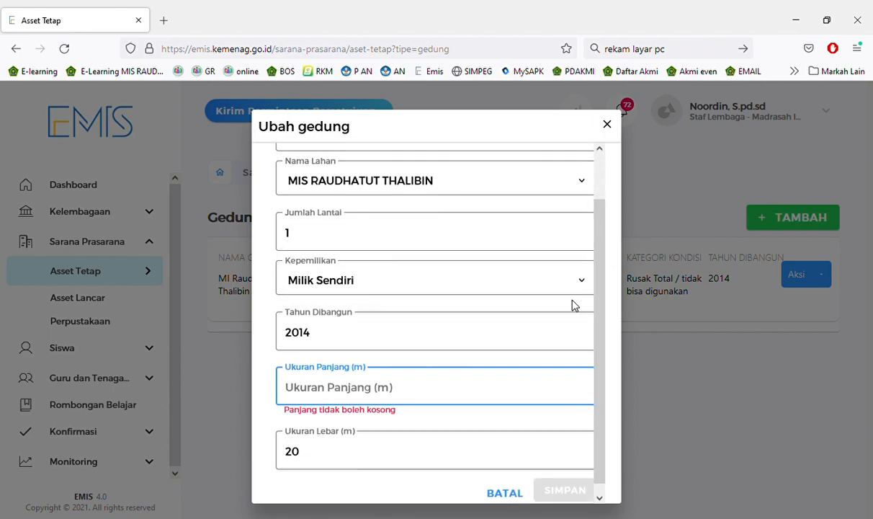
type("44")
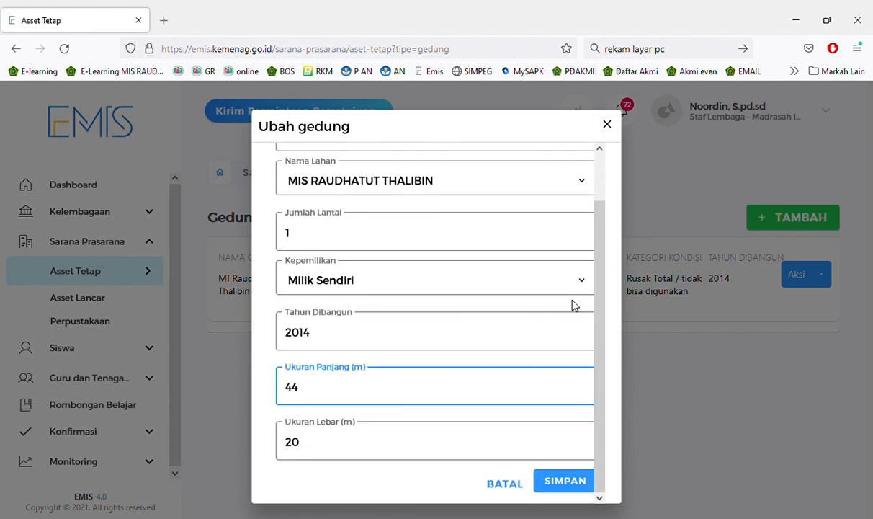
key("Tab")
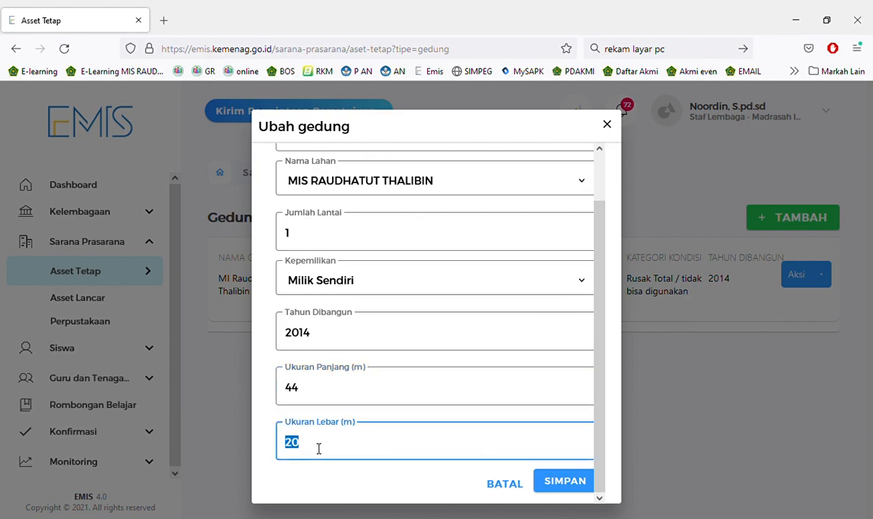
type("39")
left_click(569, 481)
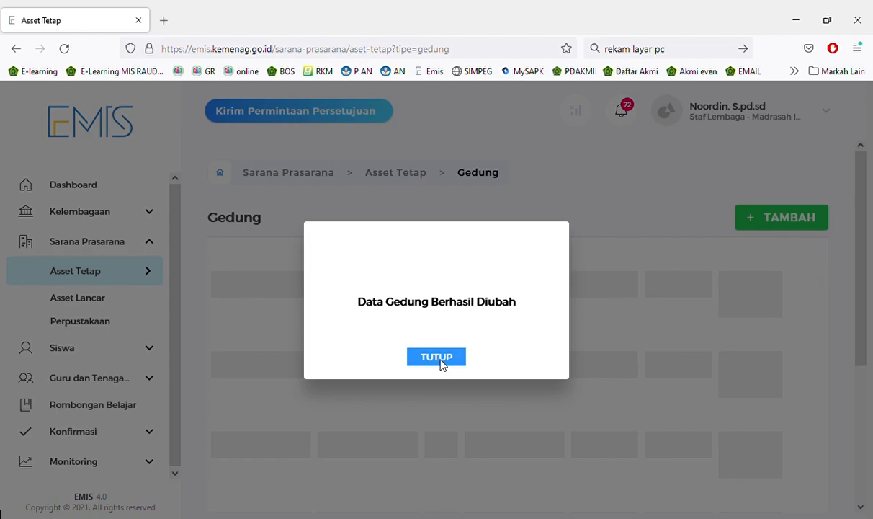
left_click(438, 357)
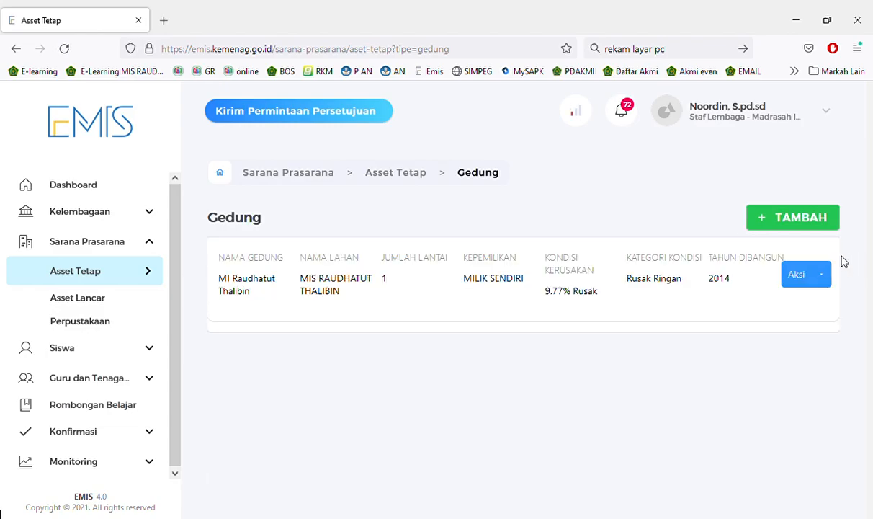
Reload the building page and open the Data Sarpras monitoring page to check the Luas Gedung row
left_click(65, 49)
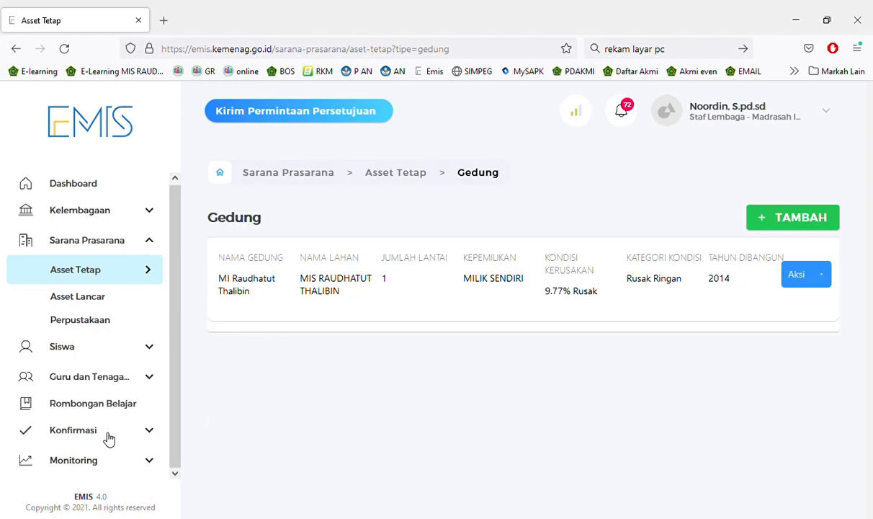
left_click(86, 462)
left_click_drag(172, 335, 171, 440)
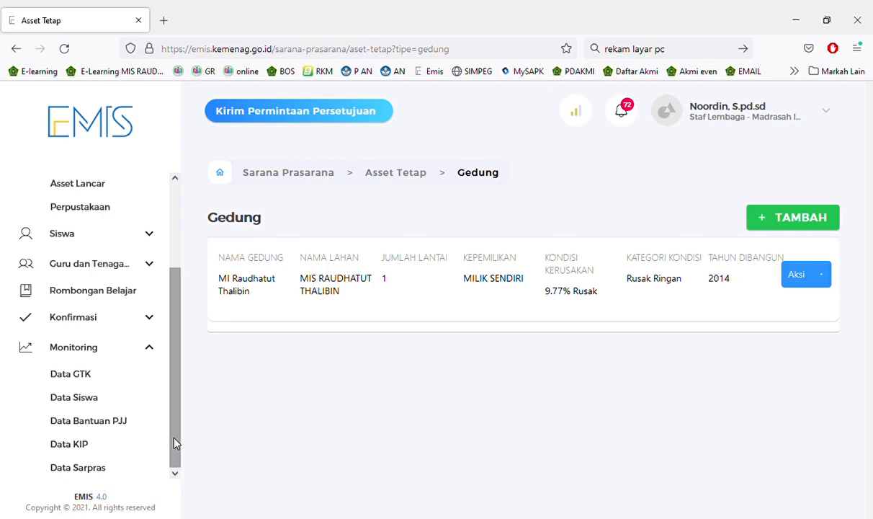
left_click(92, 470)
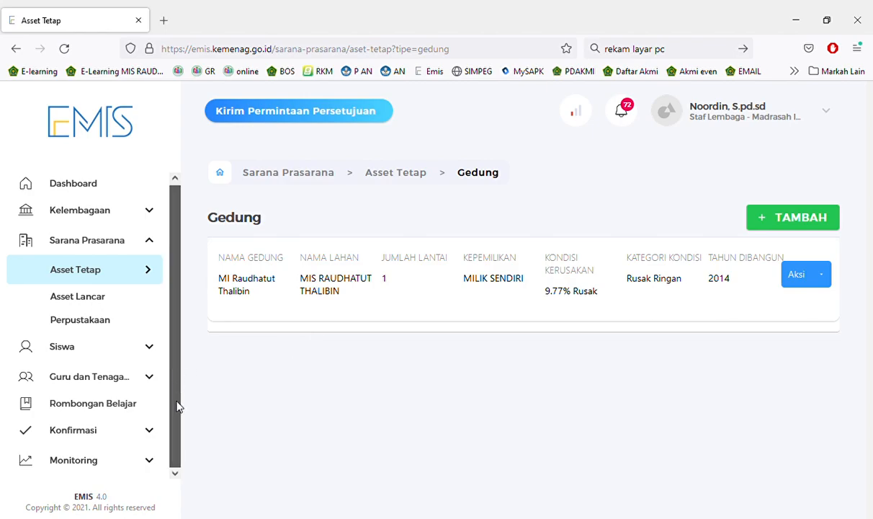
left_click(151, 463)
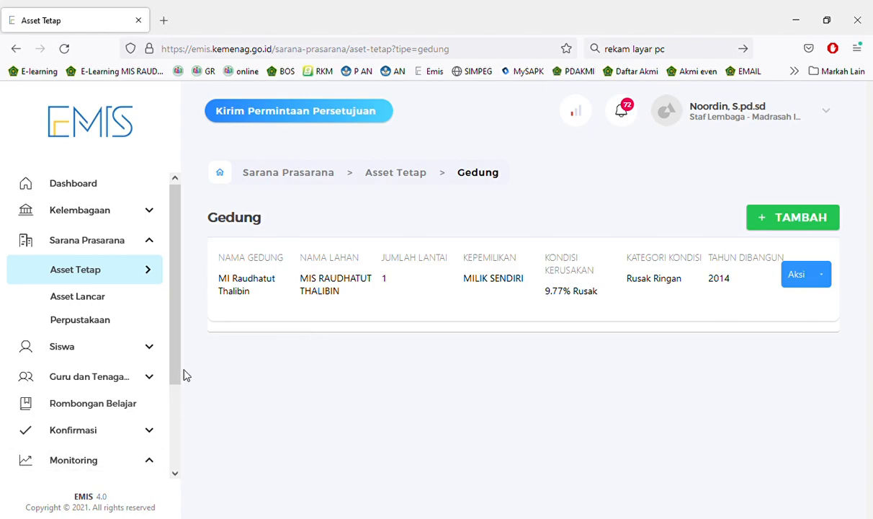
left_click_drag(179, 363, 180, 453)
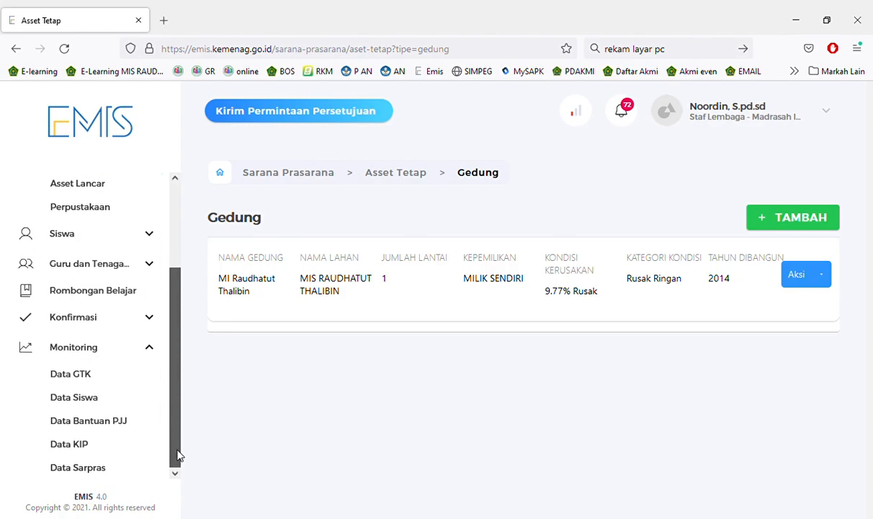
left_click(76, 468)
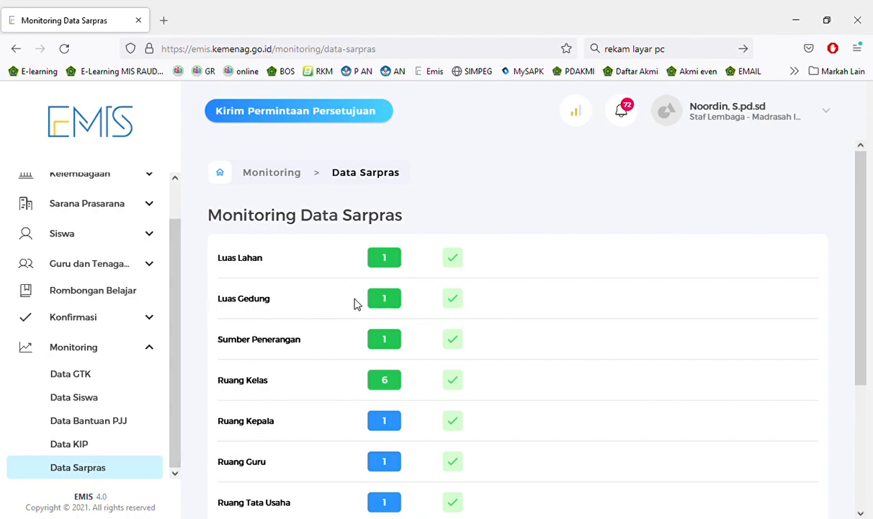
Return to the fixed-asset Lahan page, examine the expanded land record's total and usage areas, and collapse it
left_click_drag(162, 347, 185, 459)
left_click(115, 209)
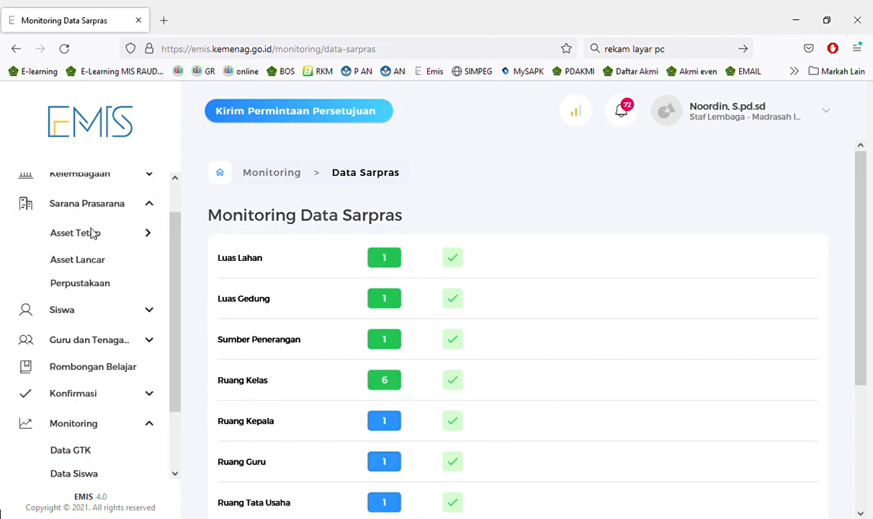
left_click(93, 233)
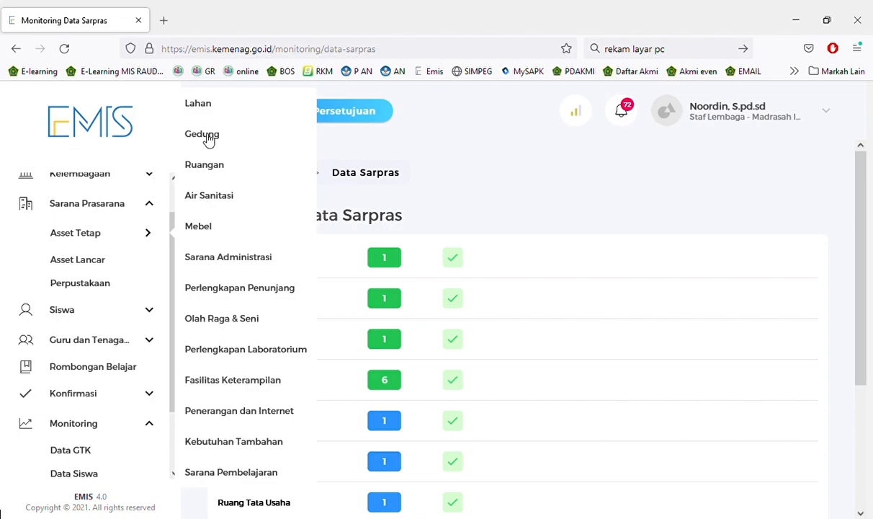
left_click(203, 108)
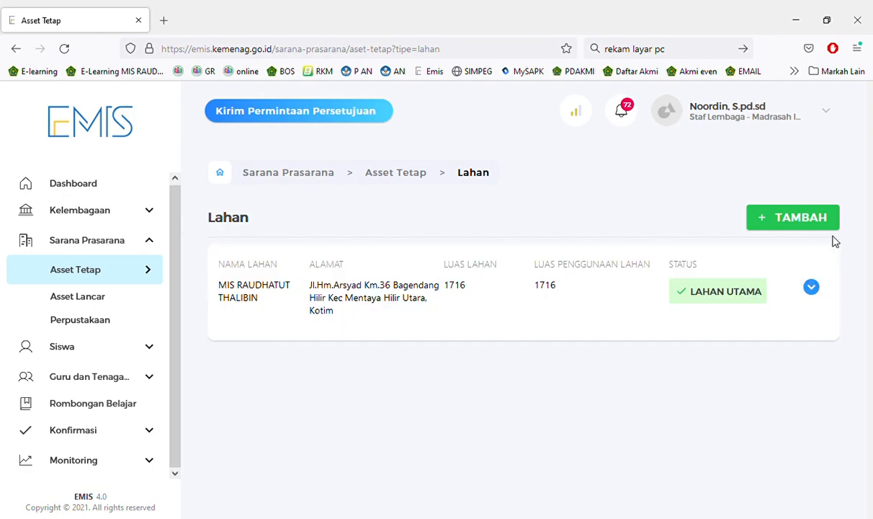
left_click(822, 291)
left_click_drag(862, 216, 864, 304)
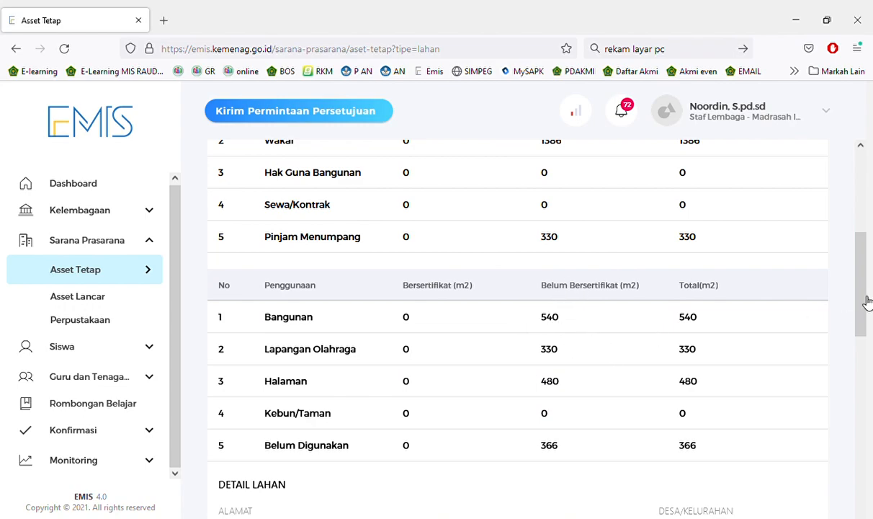
left_click_drag(867, 303, 866, 218)
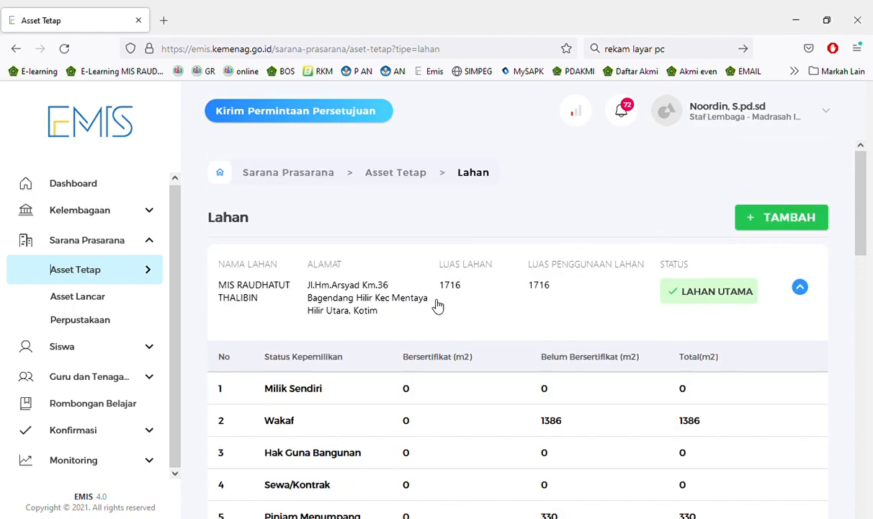
left_click(447, 265)
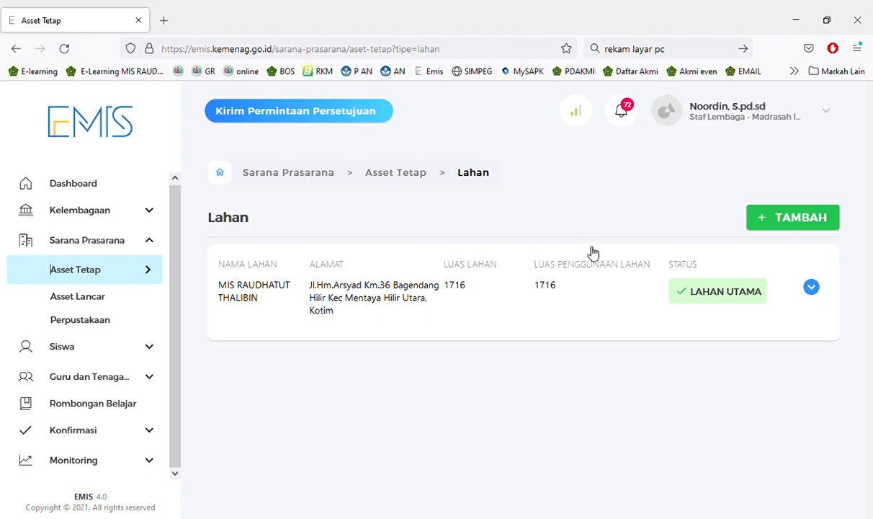